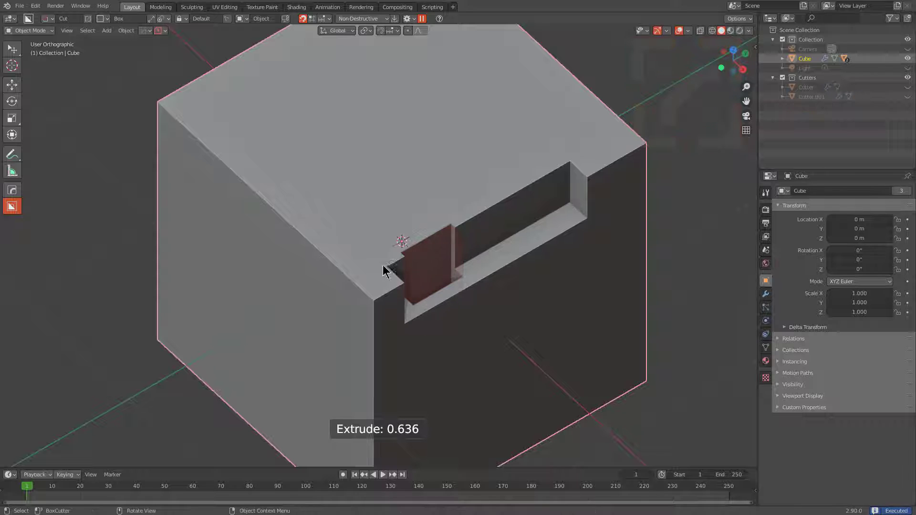
# Cut a narrow slot near the cube's front corner and a larger rectangular recess below the existing edge groove
pyautogui.moveTo(380, 268); pyautogui.dragTo(387, 307)
pyautogui.click(408, 389)
pyautogui.moveTo(466, 268); pyautogui.dragTo(548, 253)
pyautogui.click(509, 192)
# Cut two small box notches into the upper rim of the groove and a thin slot at its far end
pyautogui.moveTo(509, 193); pyautogui.dragTo(488, 215)
pyautogui.click(528, 184)
pyautogui.moveTo(531, 172)
pyautogui.mouseDown()
pyautogui.moveTo(566, 176)
pyautogui.moveTo(563, 184)
pyautogui.mouseUp()
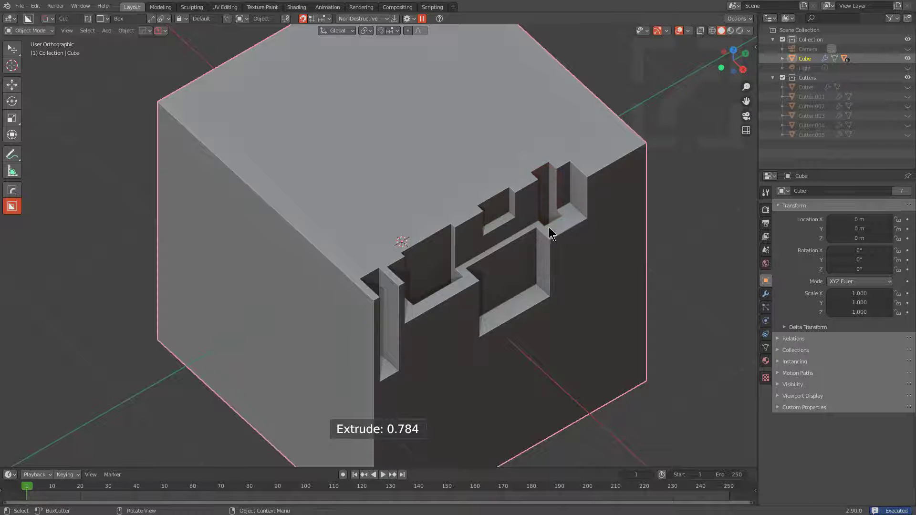
pyautogui.click(551, 234)
pyautogui.moveTo(551, 233); pyautogui.dragTo(564, 231)
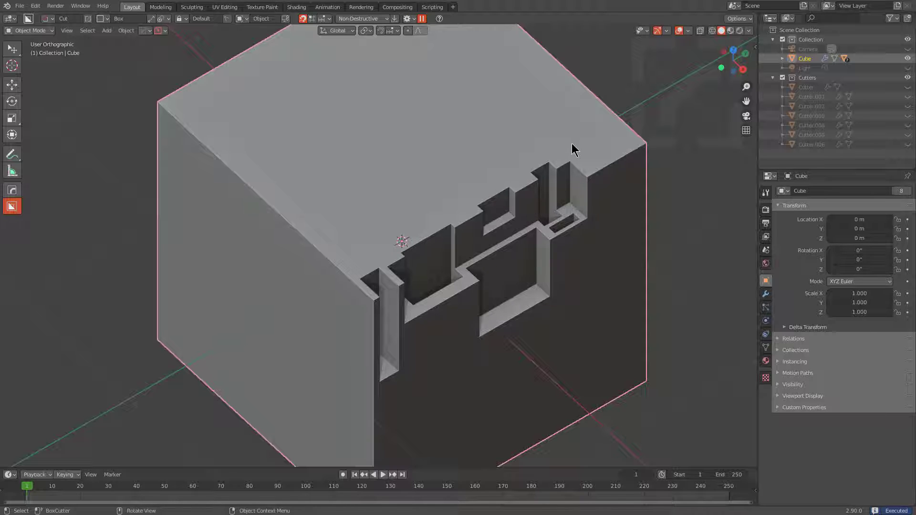
# Box over the whole notched edge detail and extract it as a custom cutter shape
pyautogui.moveTo(575, 150)
pyautogui.mouseDown()
pyautogui.moveTo(480, 240)
pyautogui.moveTo(421, 322)
pyautogui.moveTo(396, 321)
pyautogui.mouseUp()
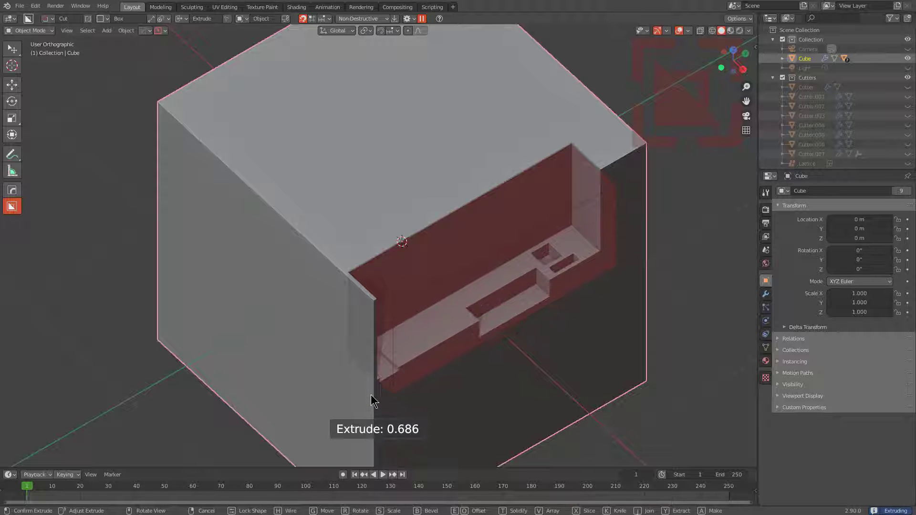
pyautogui.press('y')
pyautogui.moveTo(372, 401)
pyautogui.mouseDown()
pyautogui.moveTo(374, 380)
pyautogui.moveTo(382, 394)
pyautogui.mouseUp()
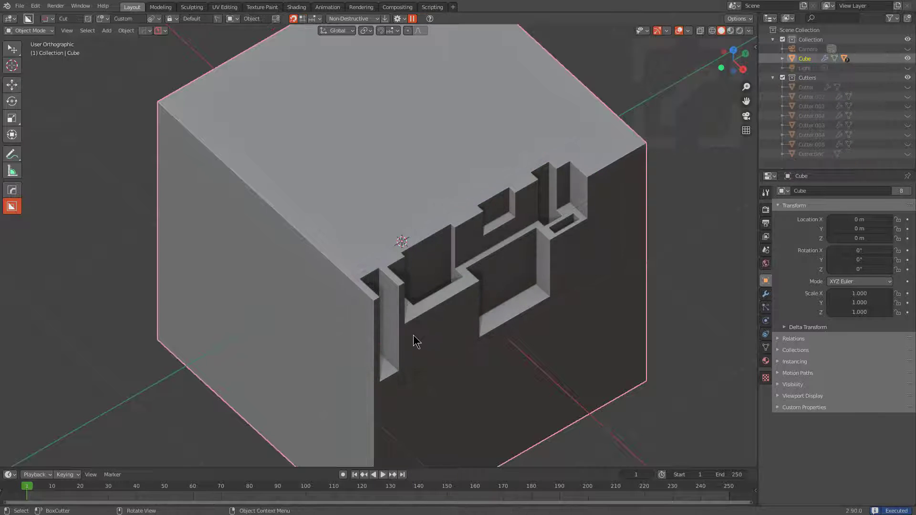
# Draw the extracted shape along one side of the cube's top face in an aligned angled view and lock it
pyautogui.moveTo(433, 281)
pyautogui.mouseDown(button='middle')
pyautogui.moveTo(411, 278)
pyautogui.moveTo(421, 280)
pyautogui.mouseUp(button='middle')
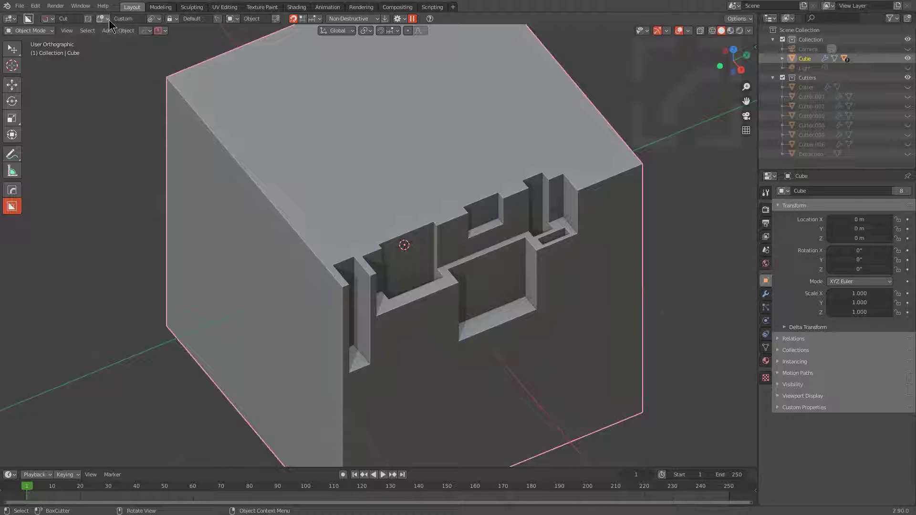
pyautogui.keyDown('alt'); pyautogui.moveTo(499, 225); pyautogui.dragTo(434, 230, button='middle'); pyautogui.keyUp('alt')
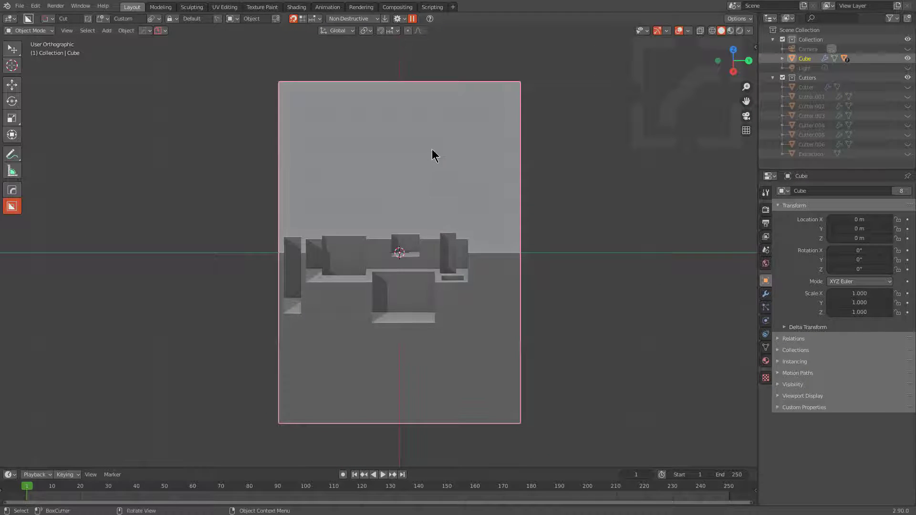
pyautogui.keyDown('shift'); pyautogui.moveTo(349, 71); pyautogui.dragTo(334, 147, button='middle'); pyautogui.keyUp('shift')
pyautogui.scroll(1, 334, 147)
pyautogui.moveTo(257, 150)
pyautogui.mouseDown()
pyautogui.moveTo(528, 186)
pyautogui.moveTo(485, 231)
pyautogui.moveTo(432, 251)
pyautogui.moveTo(348, 254)
pyautogui.moveTo(277, 294)
pyautogui.moveTo(299, 315)
pyautogui.moveTo(275, 310)
pyautogui.moveTo(294, 346)
pyautogui.moveTo(282, 313)
pyautogui.moveTo(293, 338)
pyautogui.moveTo(289, 331)
pyautogui.moveTo(306, 338)
pyautogui.moveTo(297, 325)
pyautogui.moveTo(300, 366)
pyautogui.mouseUp()
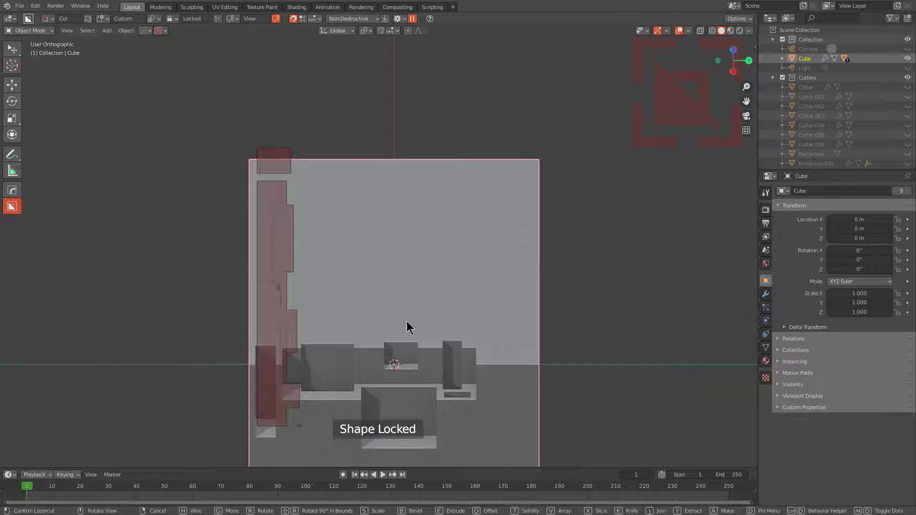
# Rotate the locked cutter parallel to the far top edge and move it onto that edge
pyautogui.press('r')
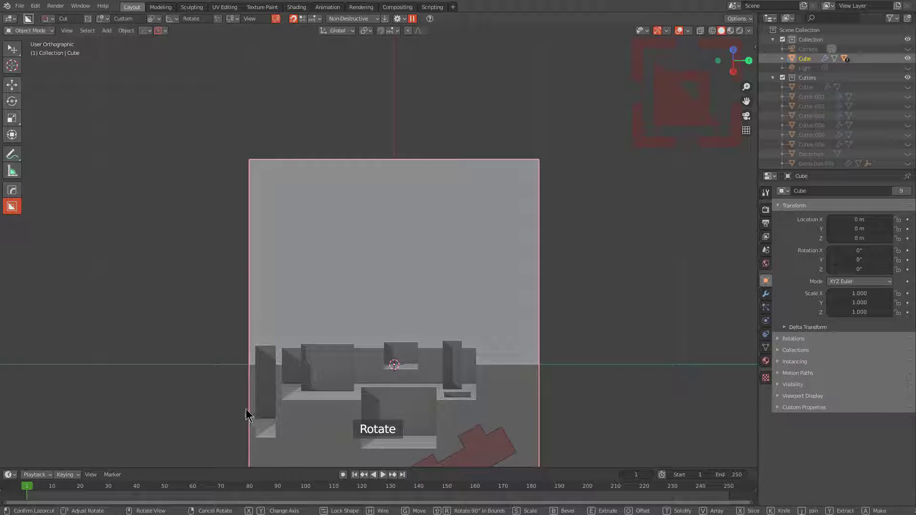
pyautogui.press('Tab')
pyautogui.press('g')
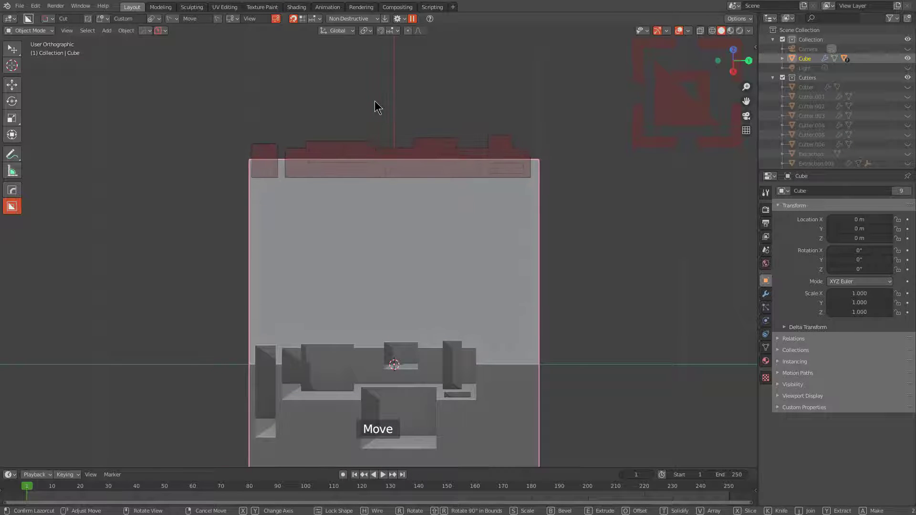
pyautogui.press('Tab')
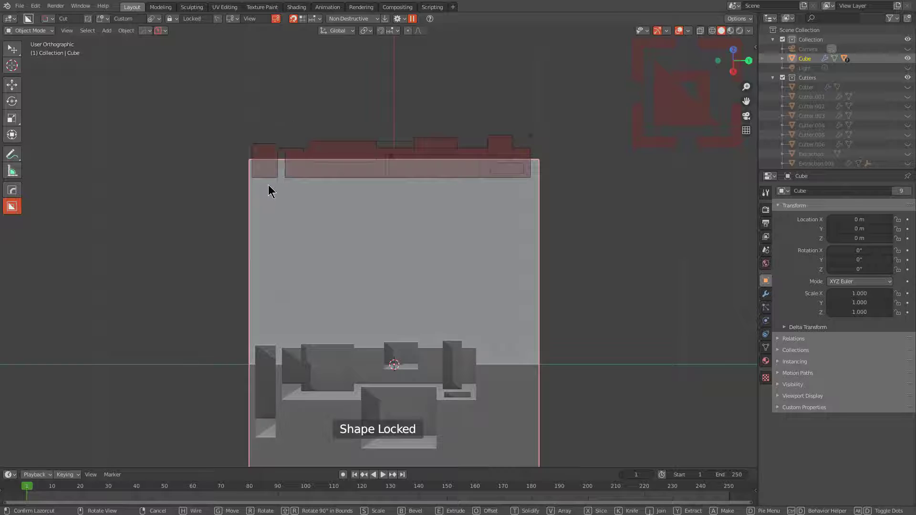
# Rotate the cutter again so it lies horizontal with its notches facing the near side of the cube
pyautogui.press('r')
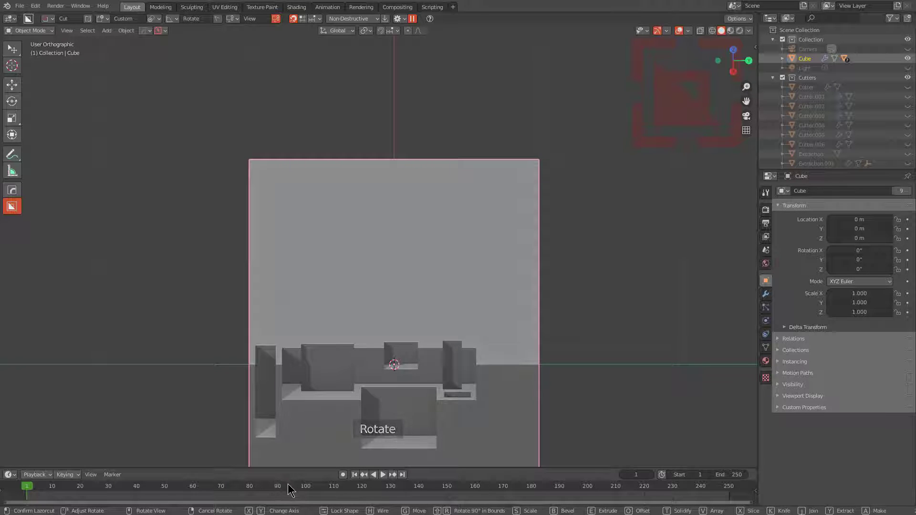
pyautogui.click(304, 488)
pyautogui.press('g')
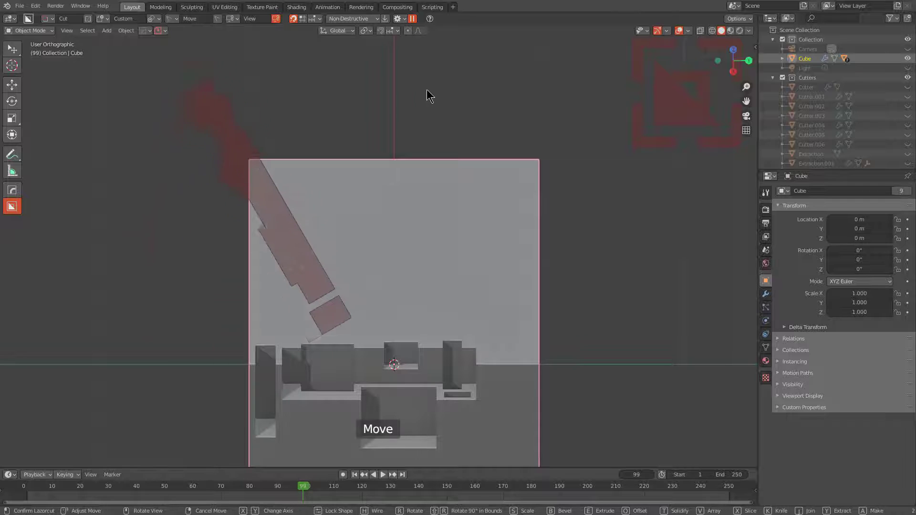
pyautogui.press('g')
pyautogui.press('r')
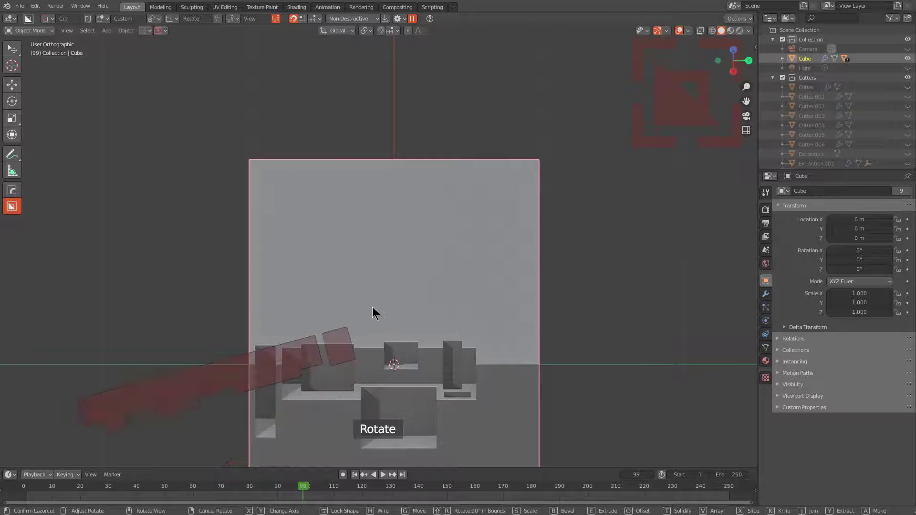
pyautogui.rightClick(379, 308)
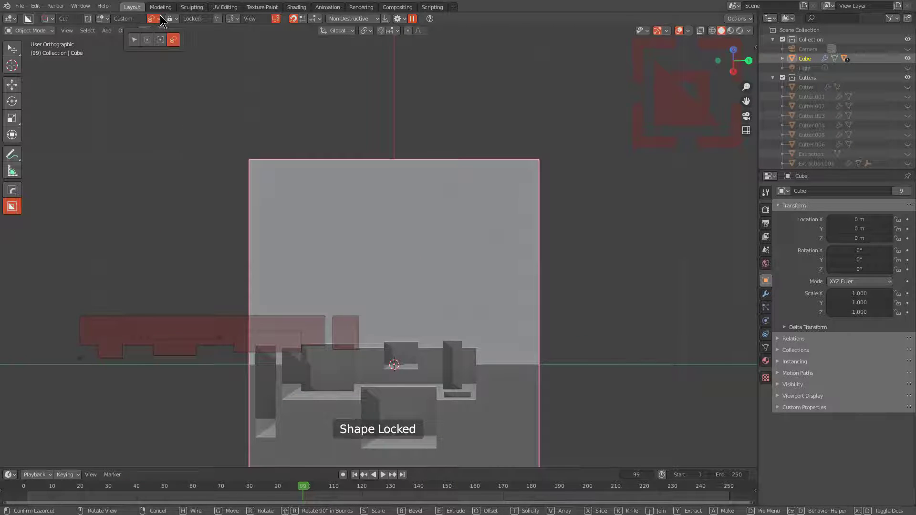
# Set the shape origin to Center and try rotating the cutter about it
pyautogui.click(137, 41)
pyautogui.click(147, 40)
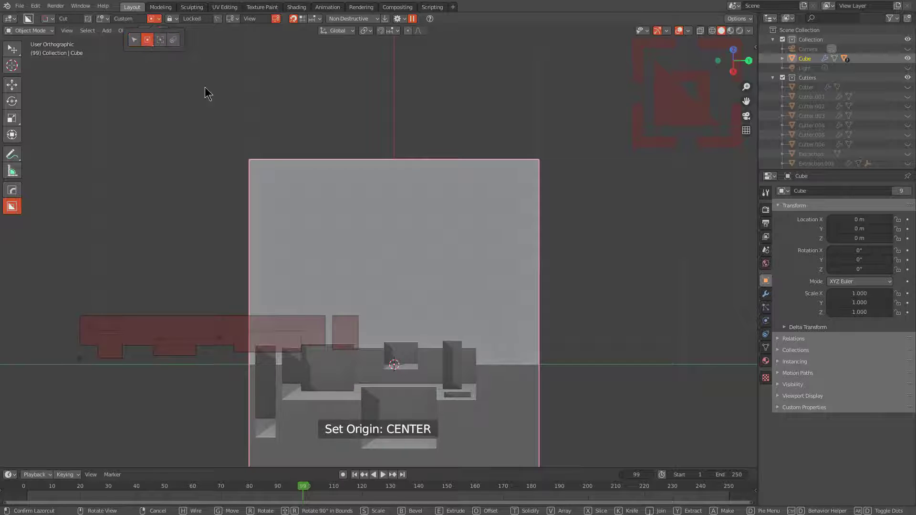
pyautogui.press('r')
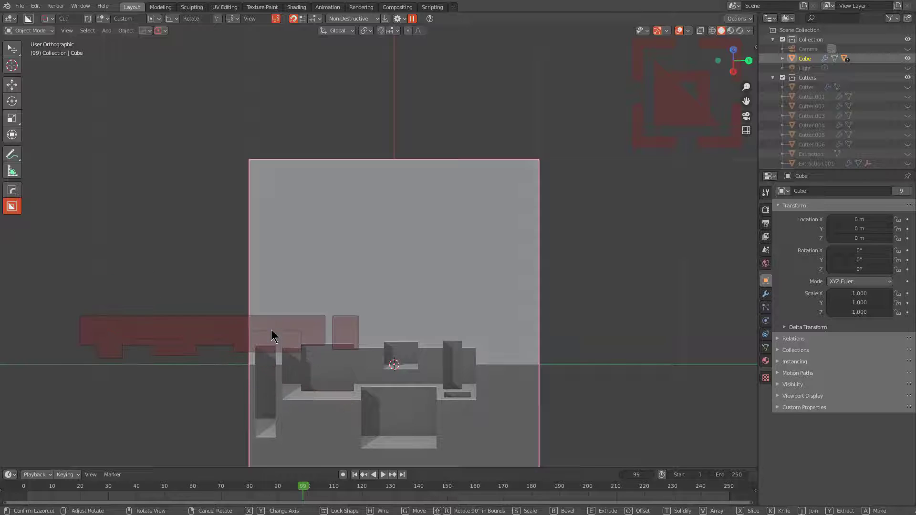
pyautogui.rightClick(242, 342)
# Move the cutter onto the cube's far top edge and apply the cut
pyautogui.press('g')
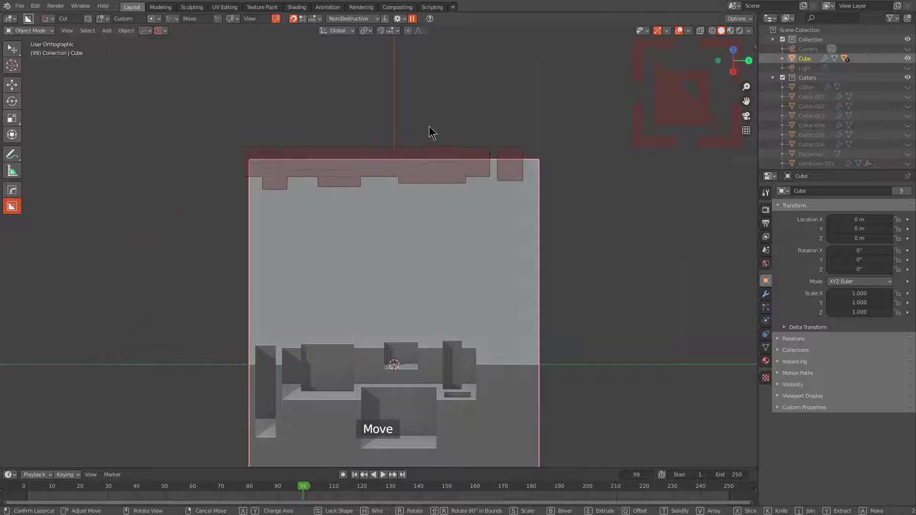
pyautogui.click(439, 127)
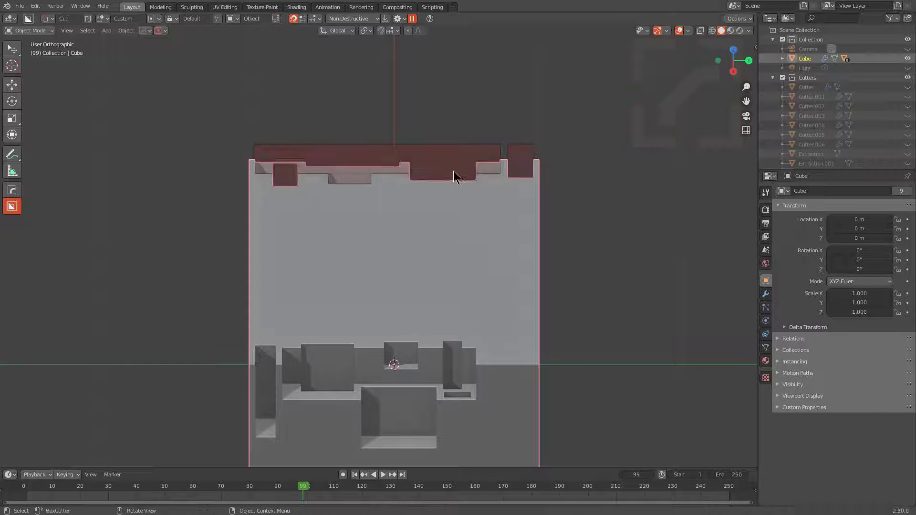
pyautogui.click(453, 172)
# Align the view to an uncut top edge and draw the custom shape over the cube, locking it for adjustment
pyautogui.moveTo(248, 243); pyautogui.dragTo(420, 243, button='middle')
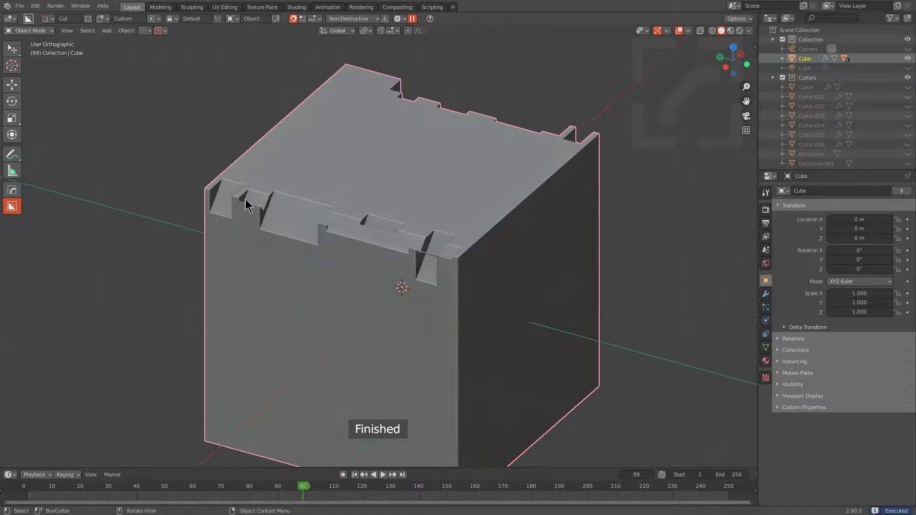
pyautogui.moveTo(316, 210); pyautogui.dragTo(300, 227, button='middle')
pyautogui.moveTo(378, 281); pyautogui.dragTo(275, 86, button='middle')
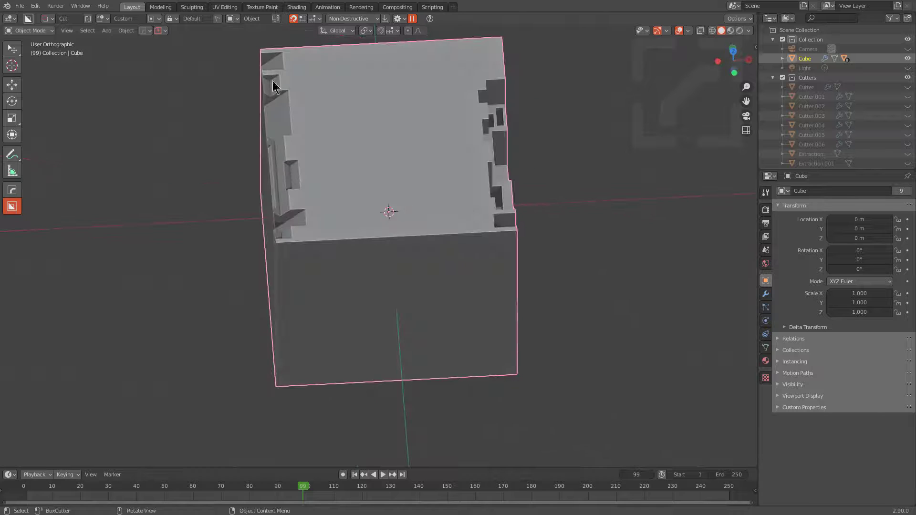
pyautogui.moveTo(328, 168); pyautogui.dragTo(274, 168, button='middle')
pyautogui.moveTo(411, 268); pyautogui.dragTo(408, 244, button='middle')
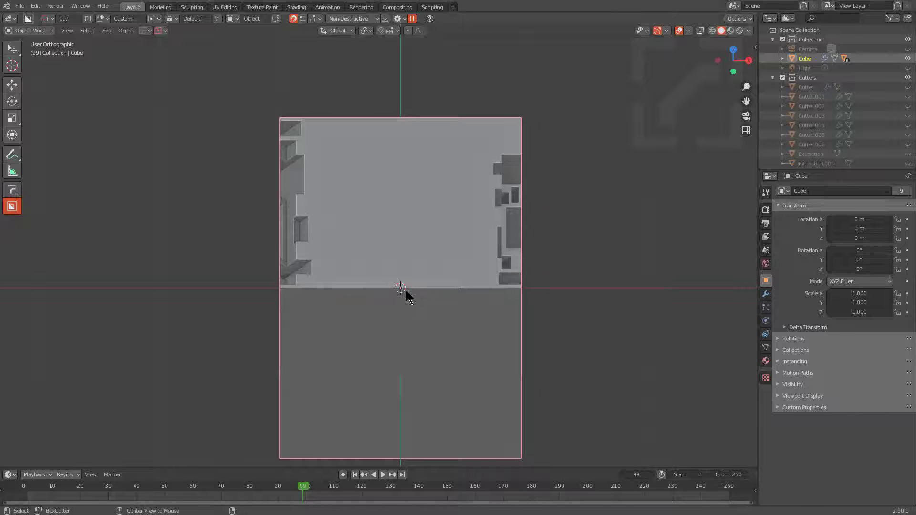
pyautogui.hotkey('alt', 'z')
pyautogui.hotkey('alt', 'z')
pyautogui.moveTo(310, 100)
pyautogui.mouseDown()
pyautogui.moveTo(468, 134)
pyautogui.moveTo(511, 133)
pyautogui.moveTo(364, 215)
pyautogui.moveTo(349, 182)
pyautogui.moveTo(352, 222)
pyautogui.moveTo(339, 255)
pyautogui.moveTo(364, 317)
pyautogui.moveTo(335, 217)
pyautogui.moveTo(356, 259)
pyautogui.moveTo(348, 232)
pyautogui.moveTo(362, 248)
pyautogui.moveTo(348, 259)
pyautogui.moveTo(358, 278)
pyautogui.mouseUp()
pyautogui.press('Tab')
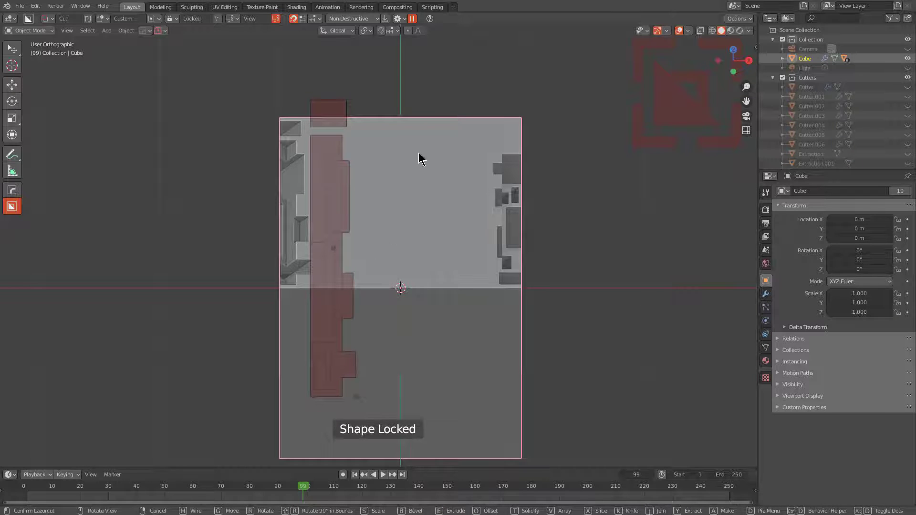
# Rotate the locked cutter parallel to the far top edge and scale it down to fit along that edge
pyautogui.press('r')
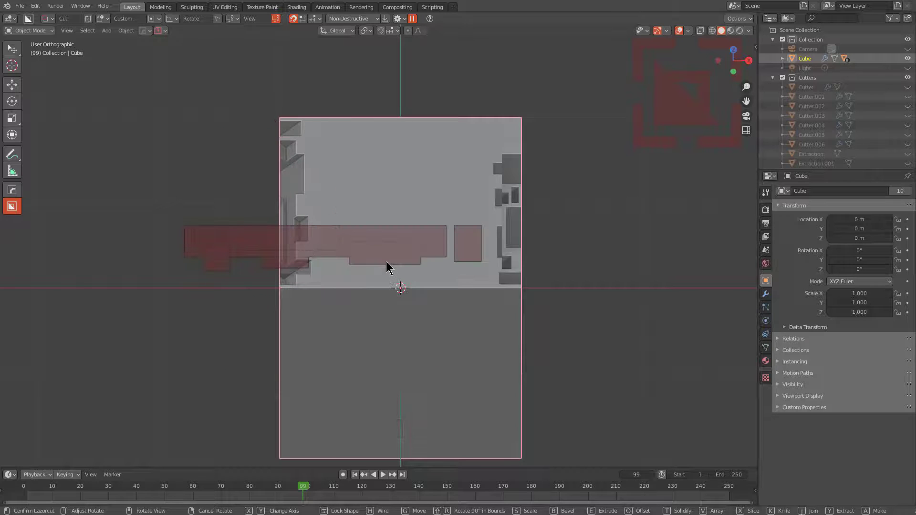
pyautogui.press('Tab')
pyautogui.press('s')
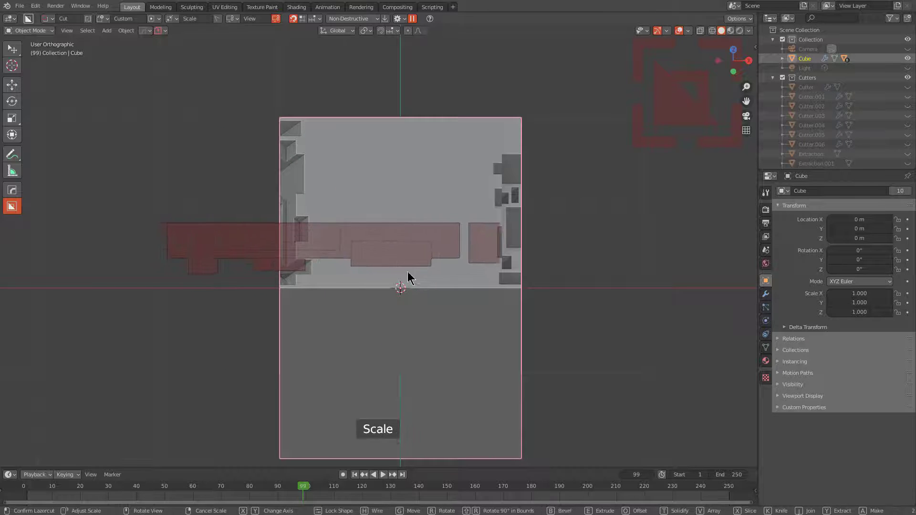
pyautogui.press('g')
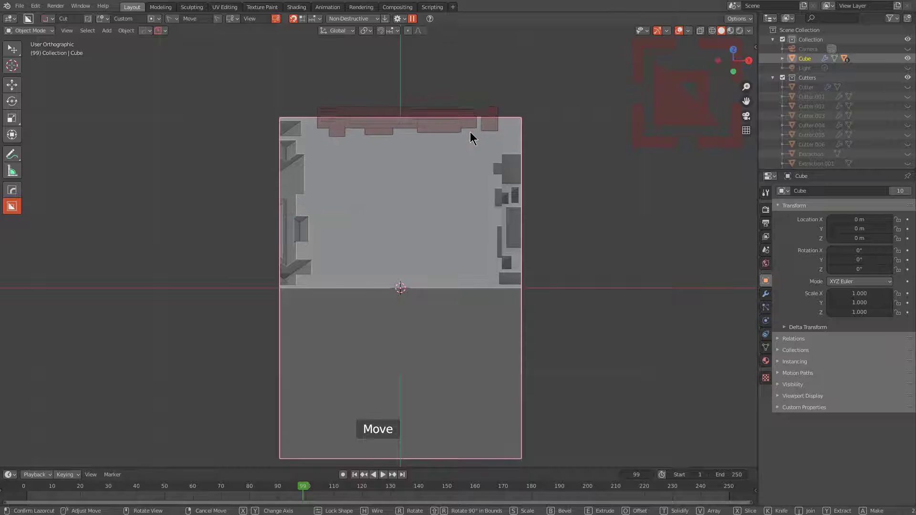
pyautogui.press('Tab')
pyautogui.press('s')
pyautogui.press('Tab')
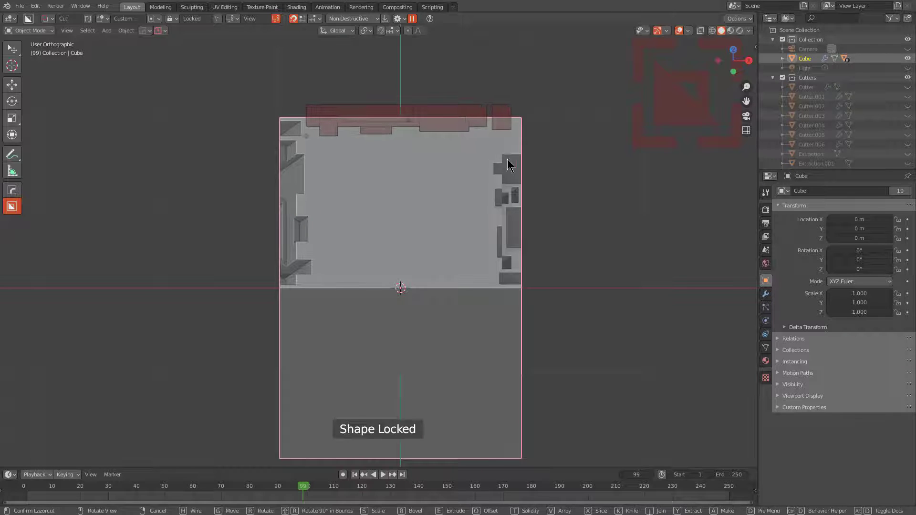
# Fine-tune the cutter's scale and position on the far top edge and confirm the cut
pyautogui.press('s')
pyautogui.press('Tab')
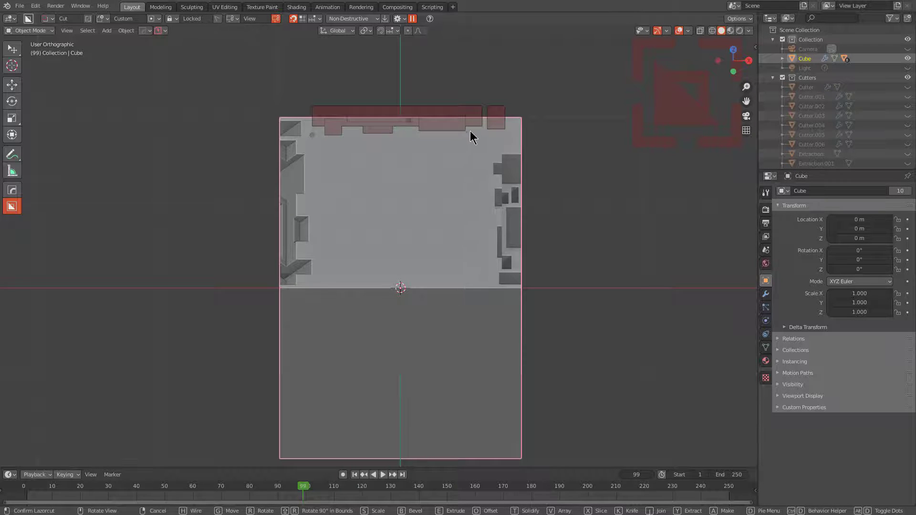
pyautogui.press('g')
pyautogui.press('Tab')
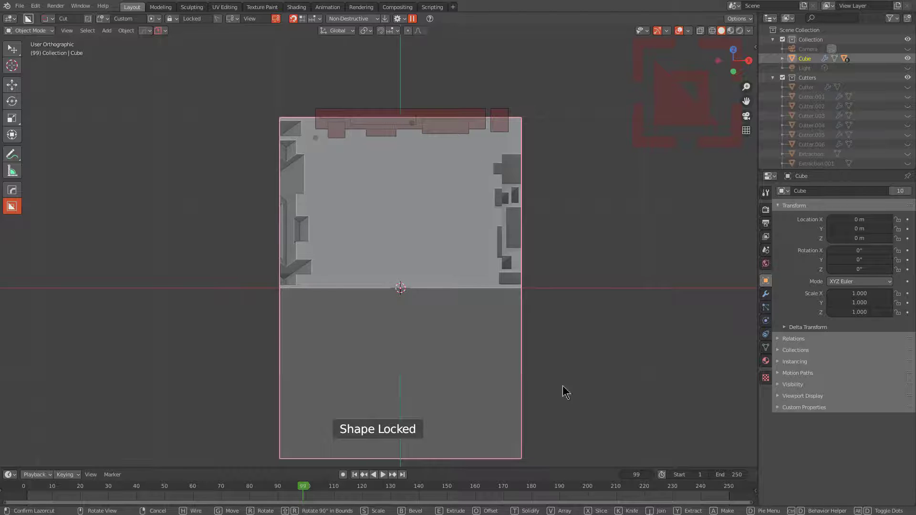
pyautogui.click(596, 231)
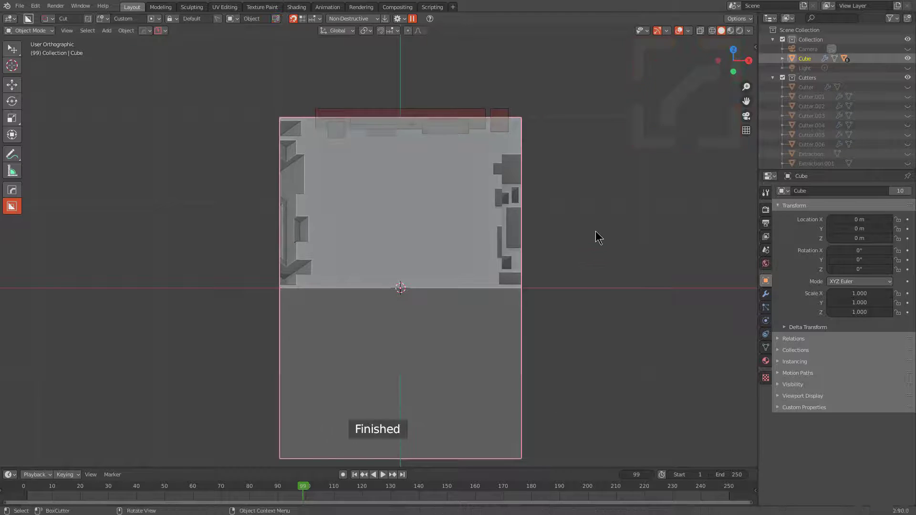
# Bring up the misplaced boolean cutter of the cube with Mod Scroll/Toggle and select it
pyautogui.moveTo(436, 202); pyautogui.dragTo(475, 198, button='middle')
pyautogui.press('q')
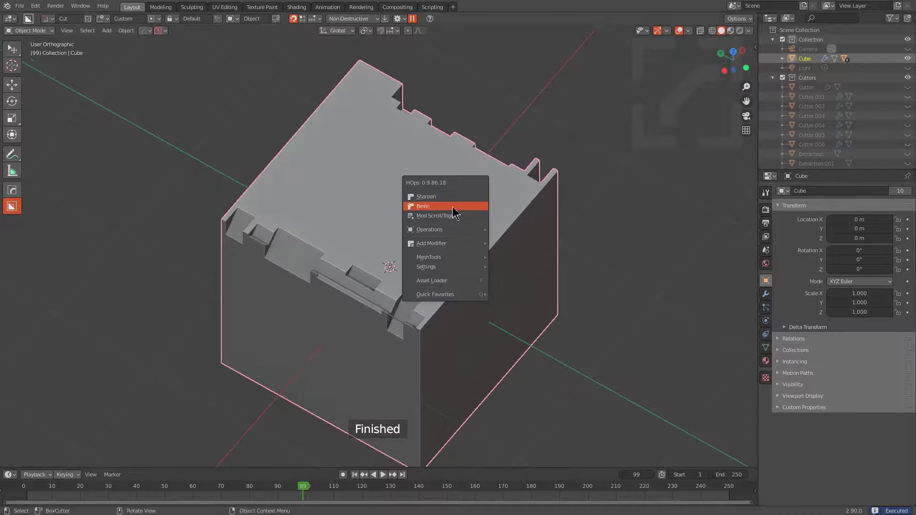
pyautogui.click(449, 216)
pyautogui.click(449, 215)
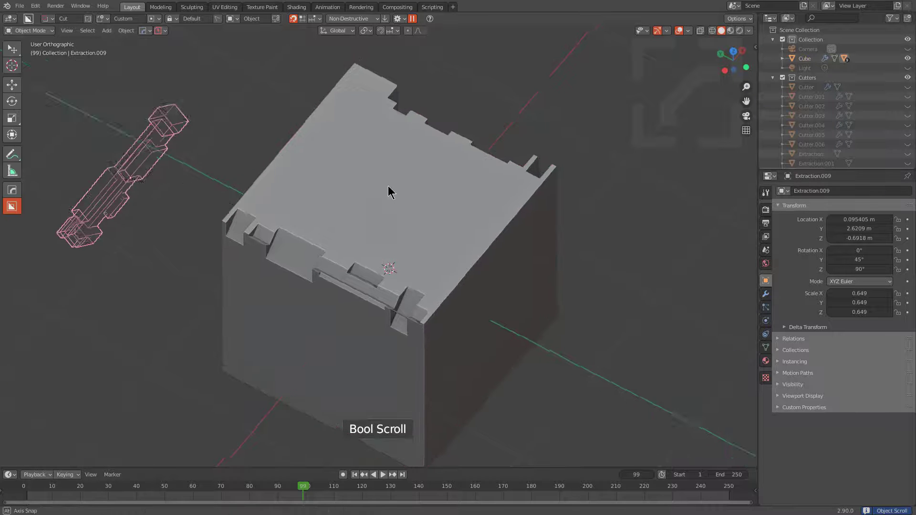
# Move the cutter along its local Z axis onto the cube's top edge, to about Y 0.885 m and Z 1.044 m
pyautogui.moveTo(388, 186); pyautogui.dragTo(416, 154, button='middle')
pyautogui.keyDown('shift'); pyautogui.moveTo(185, 280); pyautogui.dragTo(293, 276, button='middle'); pyautogui.keyUp('shift')
pyautogui.press('g')
pyautogui.press('z')
pyautogui.press('z')
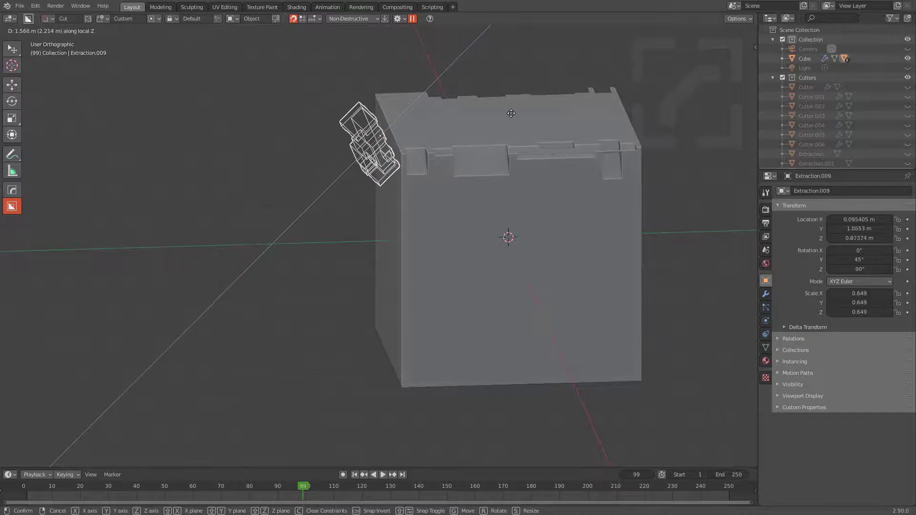
pyautogui.click(537, 102)
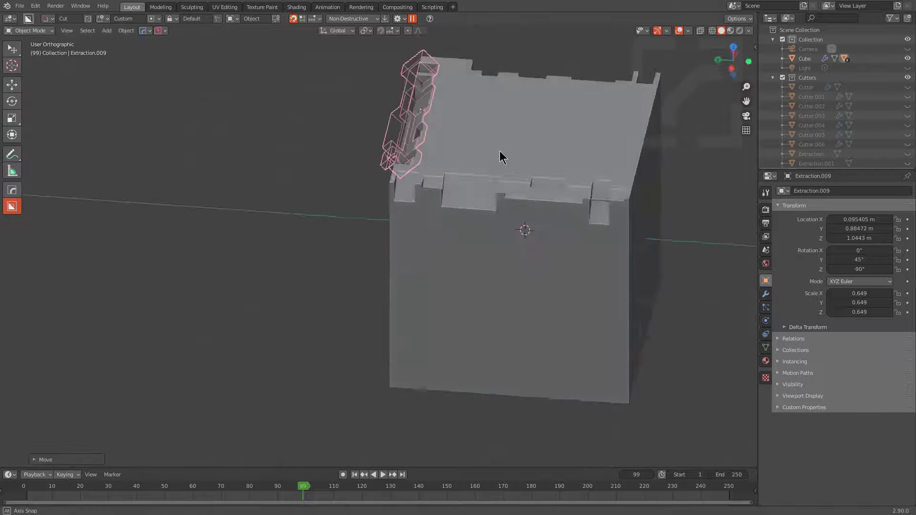
# Examine the repositioned cut along the cube's top edges and reselect the cube
pyautogui.moveTo(502, 153); pyautogui.dragTo(446, 215, button='middle')
pyautogui.scroll(4, 448, 247)
pyautogui.moveTo(448, 247); pyautogui.dragTo(323, 159, button='middle')
pyautogui.scroll(-2, 349, 252)
pyautogui.moveTo(247, 209); pyautogui.dragTo(347, 160, button='middle')
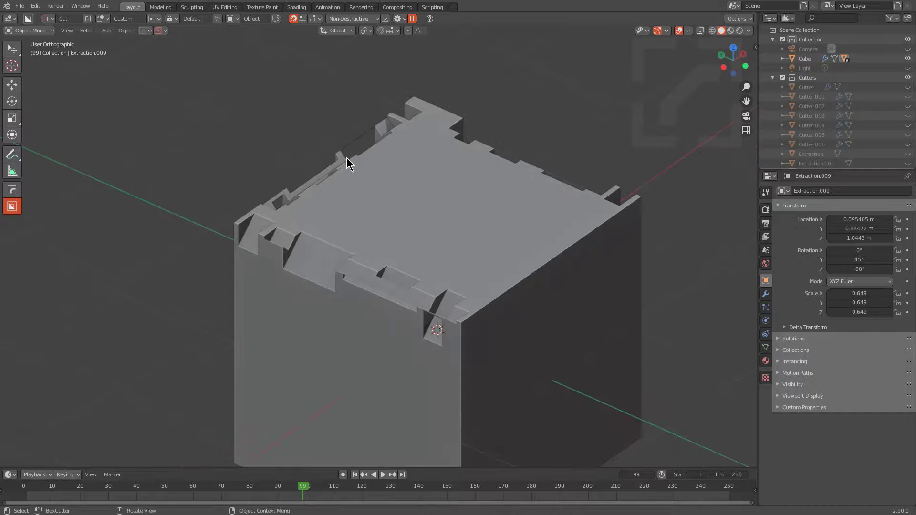
pyautogui.moveTo(299, 204); pyautogui.dragTo(530, 196, button='middle')
pyautogui.click(529, 194)
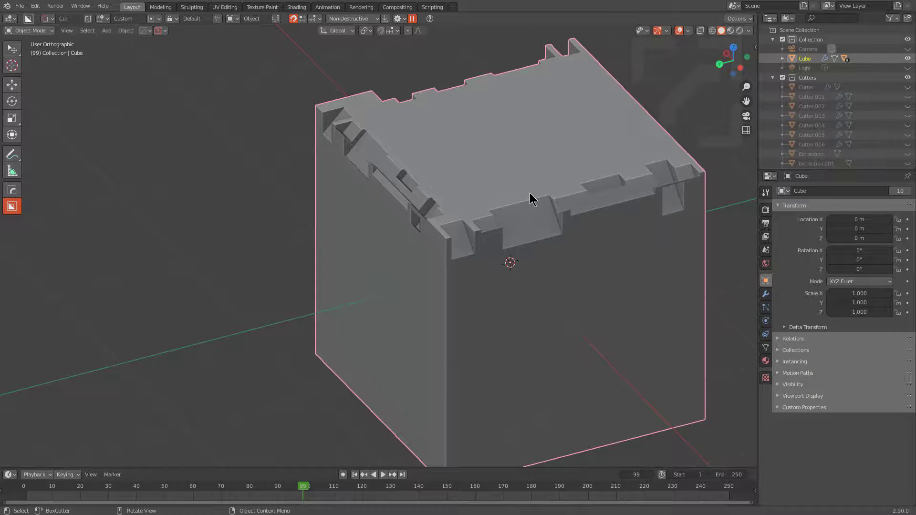
# Bring up the cube's last boolean cutter, Extraction.009, with Mod Scroll/Toggle and select it for inspection
pyautogui.press('q')
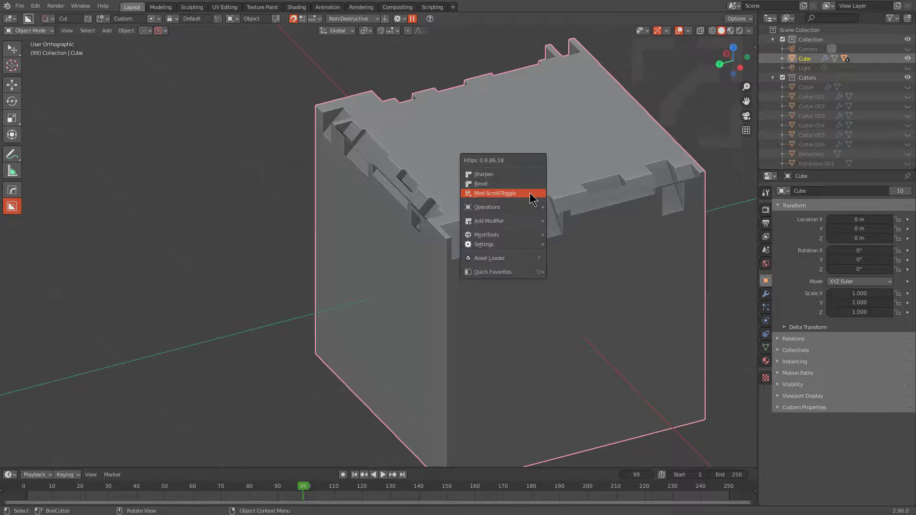
pyautogui.click(530, 193)
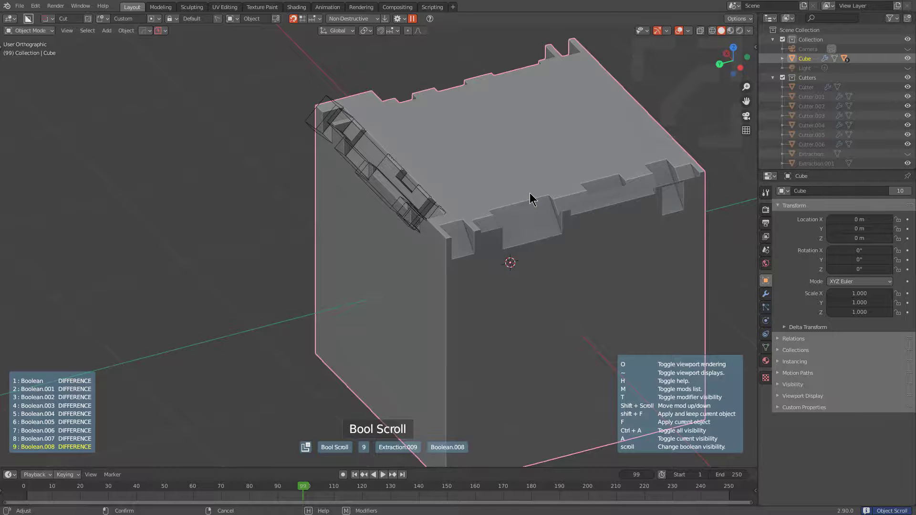
pyautogui.click(530, 193)
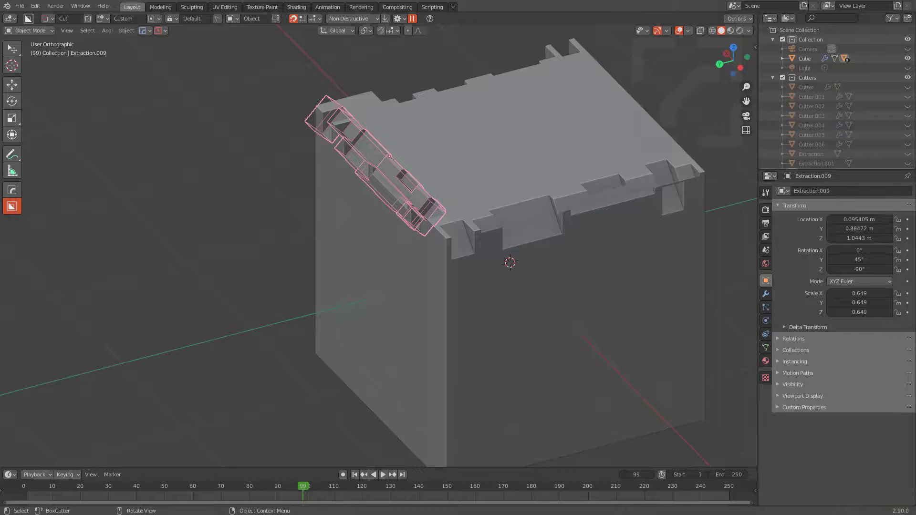
pyautogui.moveTo(548, 239); pyautogui.dragTo(551, 256, button='middle')
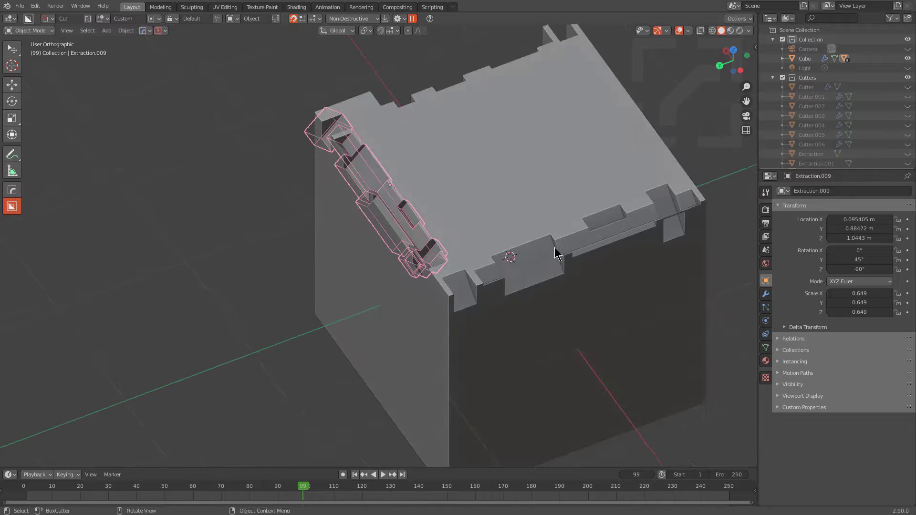
# Reselect the cube, cycle through its boolean cutters with Mod Scroll/Toggle, and finish with the Extraction.009 edge cutter selected
pyautogui.click(558, 246)
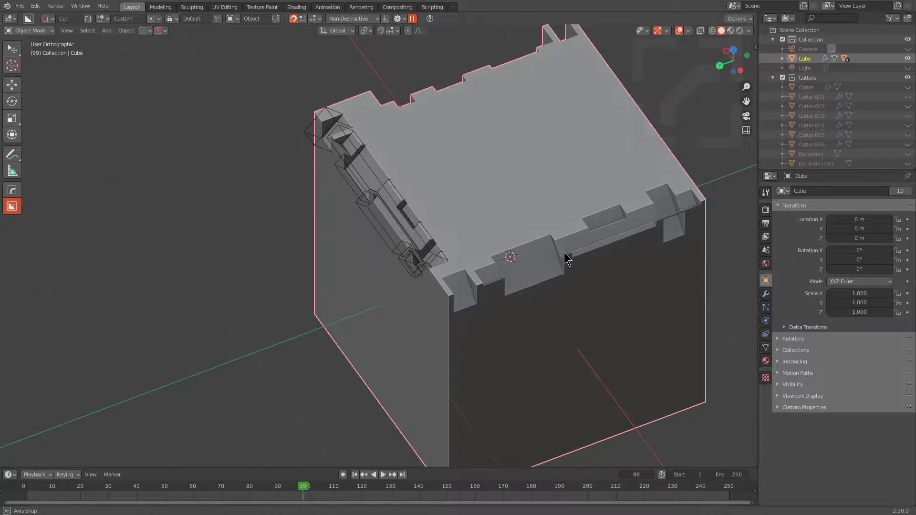
pyautogui.moveTo(564, 253); pyautogui.dragTo(560, 234, button='middle')
pyautogui.press('q')
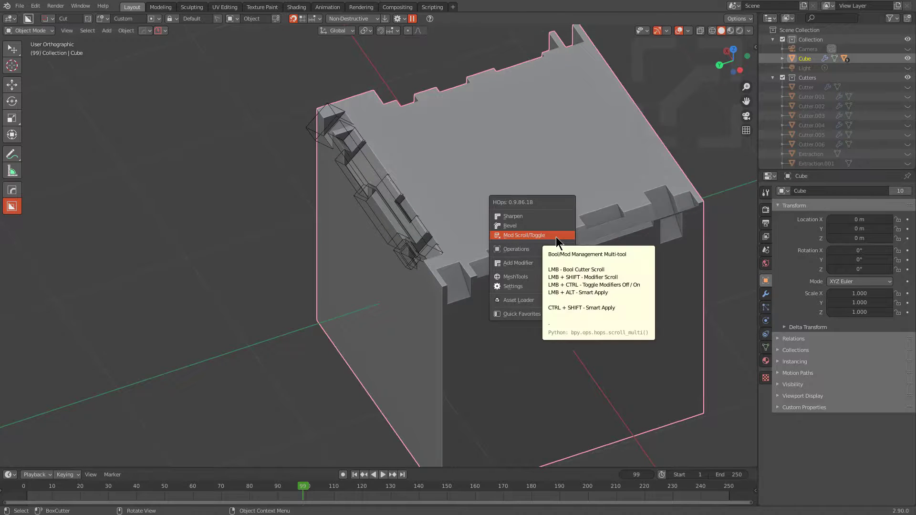
pyautogui.click(556, 237)
pyautogui.scroll(2, 557, 243)
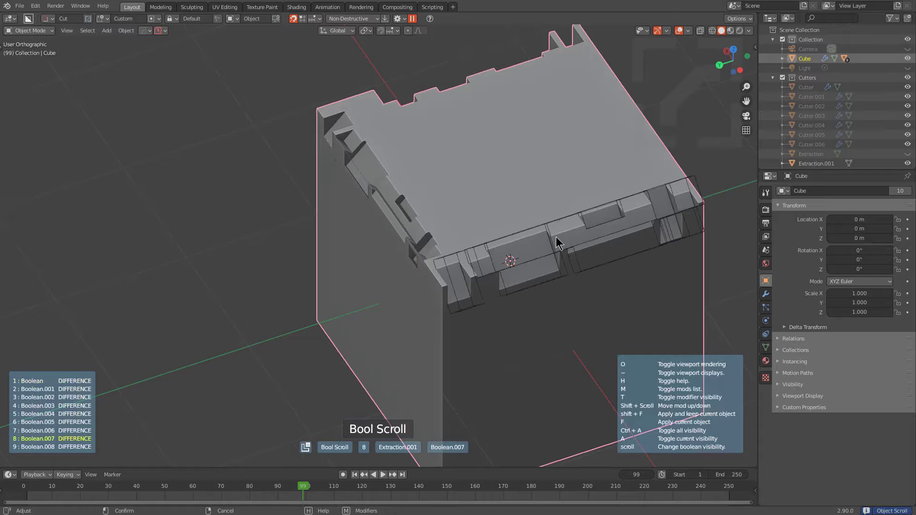
pyautogui.scroll(3, 556, 238)
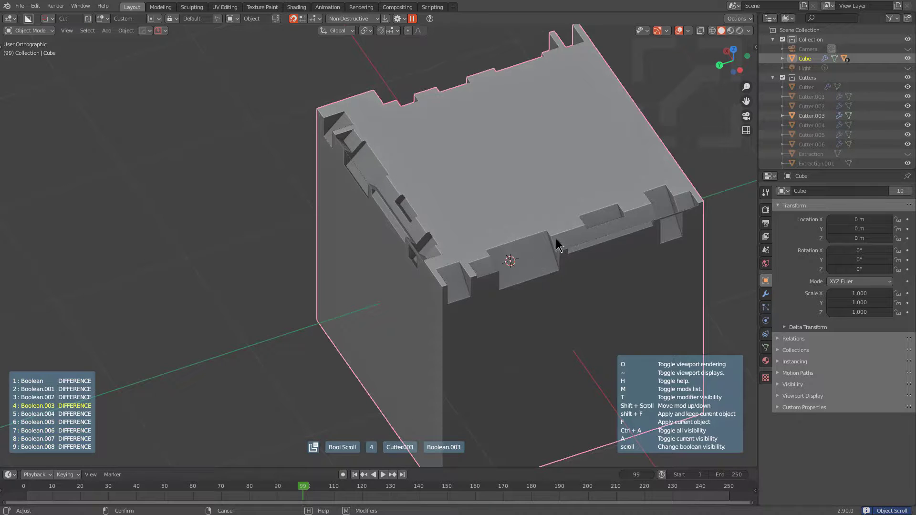
pyautogui.scroll(-7, 557, 239)
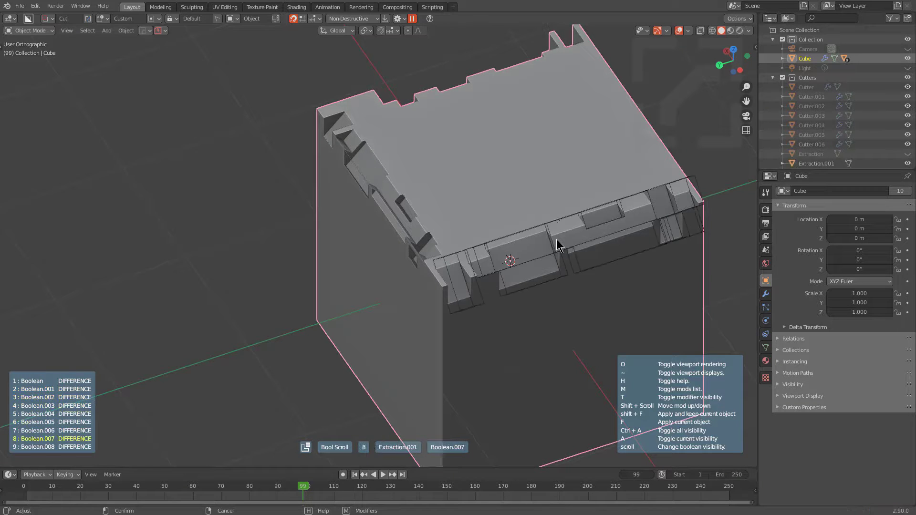
pyautogui.click(556, 239)
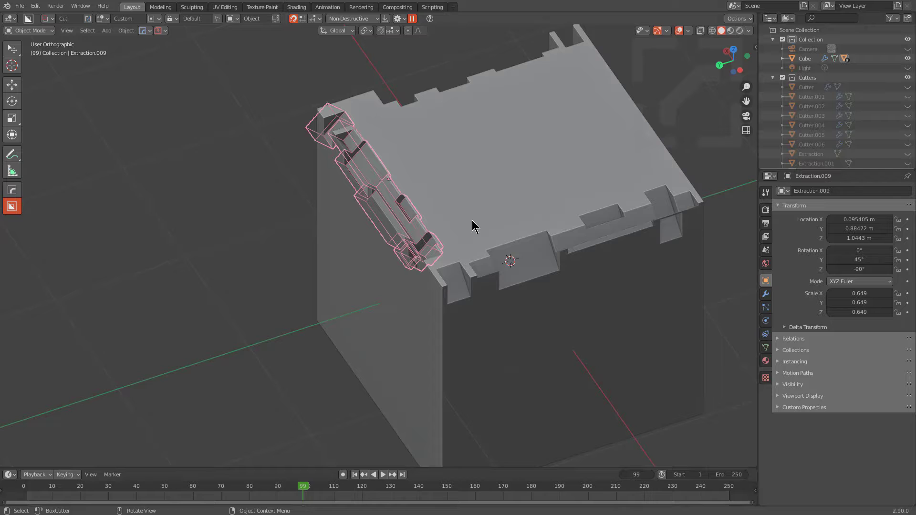
# Hide the selected edge cutter and examine the finished cuts around the cube's top edges
pyautogui.moveTo(474, 226); pyautogui.dragTo(426, 181, button='middle')
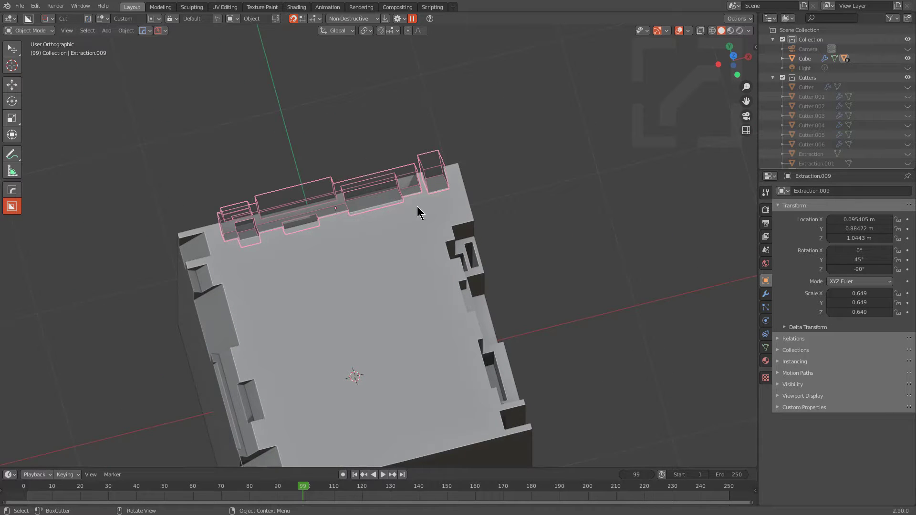
pyautogui.press('h')
pyautogui.moveTo(422, 200); pyautogui.dragTo(241, 266, button='middle')
pyautogui.keyDown('shift'); pyautogui.moveTo(360, 212); pyautogui.dragTo(414, 244, button='middle'); pyautogui.keyUp('shift')
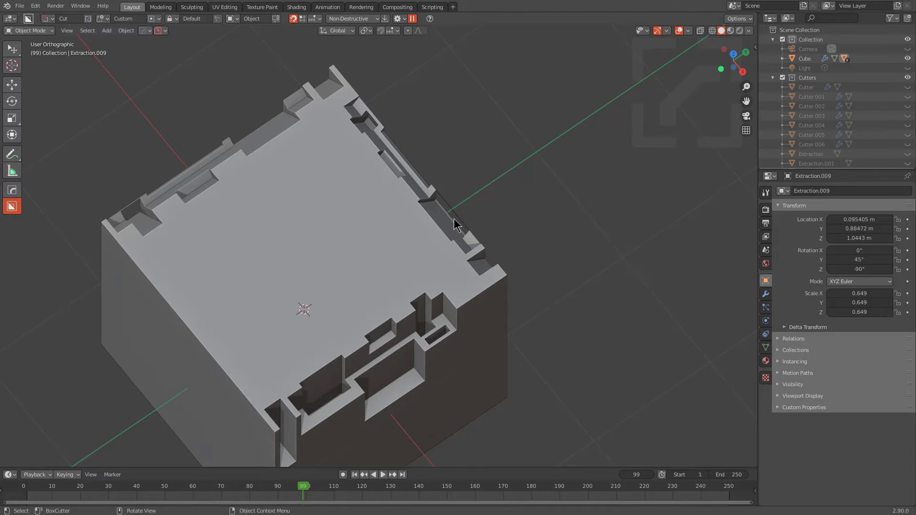